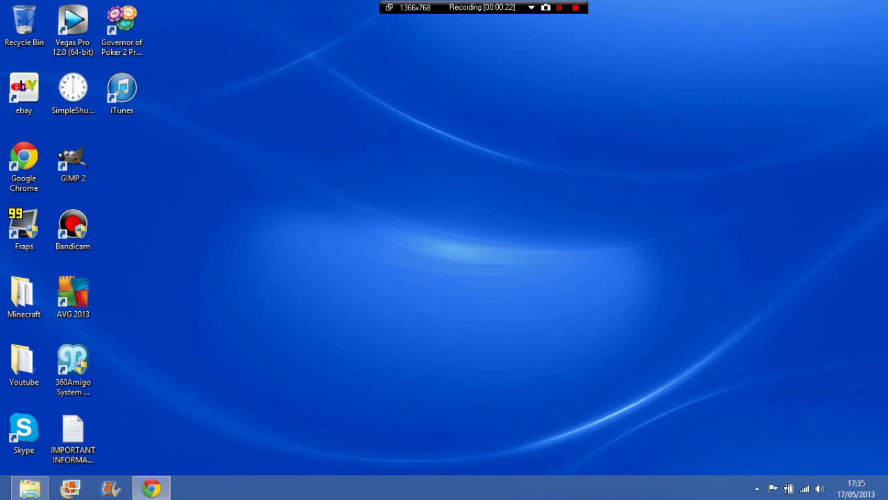
Switch to the online ePub converter page in Chrome, and open and dismiss the file chooser for the document upload.
left_click(151, 487)
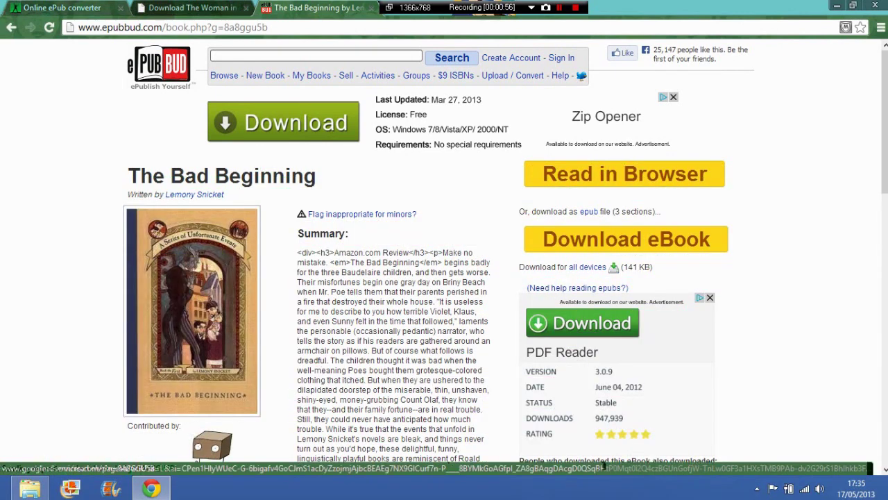
key("ctrl+1")
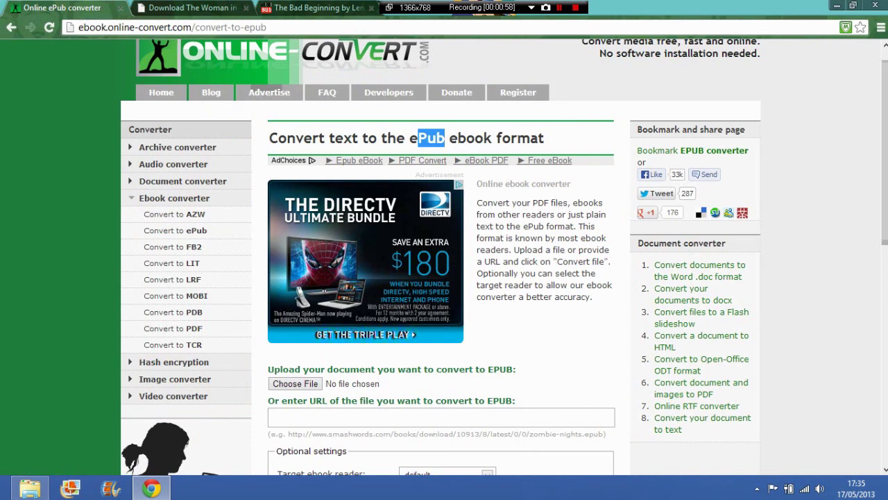
scroll(504, 258, "down", 1)
scroll(441, 258, "down", 5)
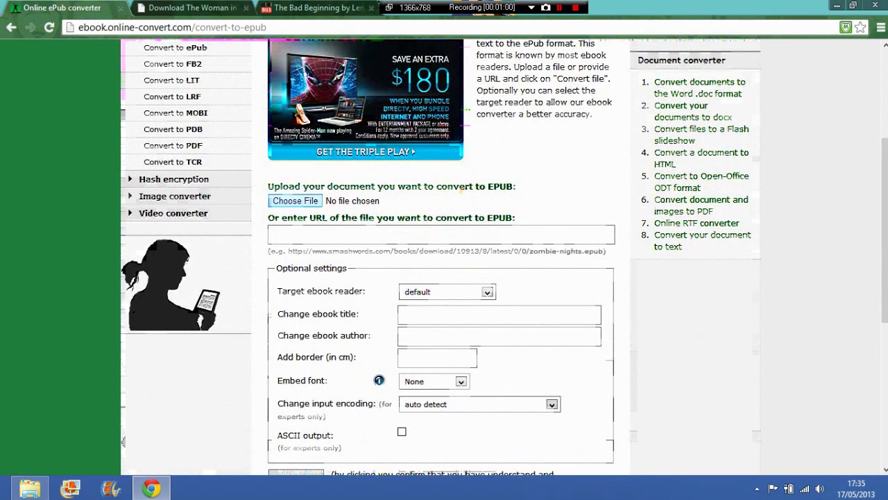
left_click(294, 200)
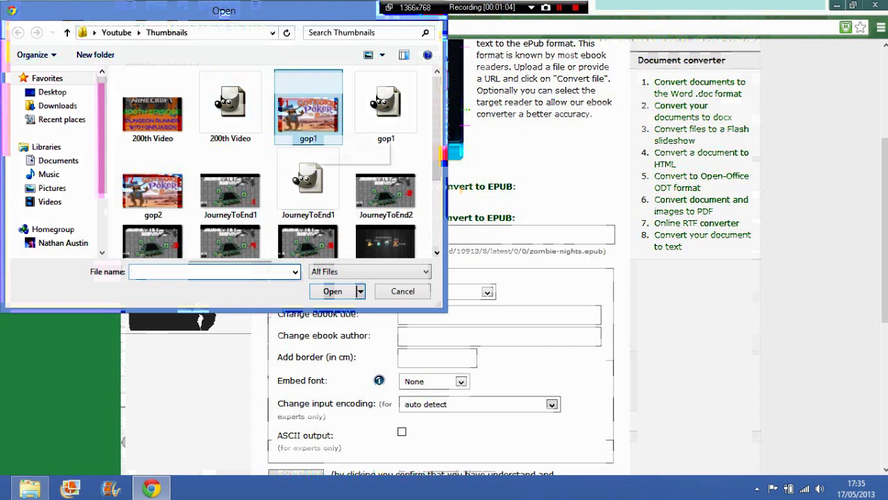
double_click(308, 111)
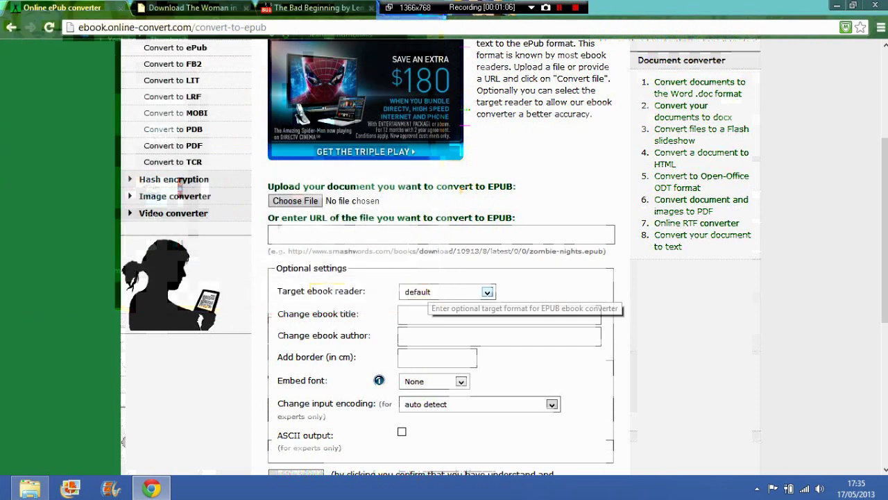
Review the available target ebook readers in the converter's optional settings, keeping default.
left_click(444, 292)
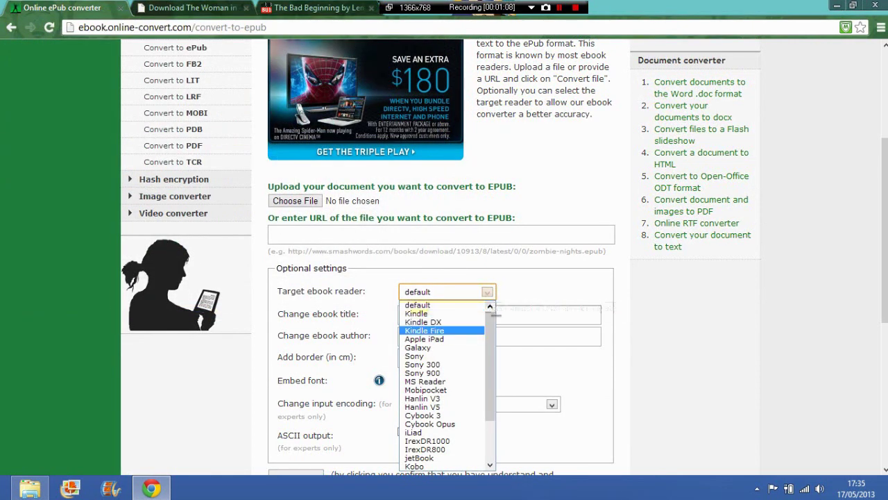
left_click(442, 305)
scroll(441, 257, "up", 3)
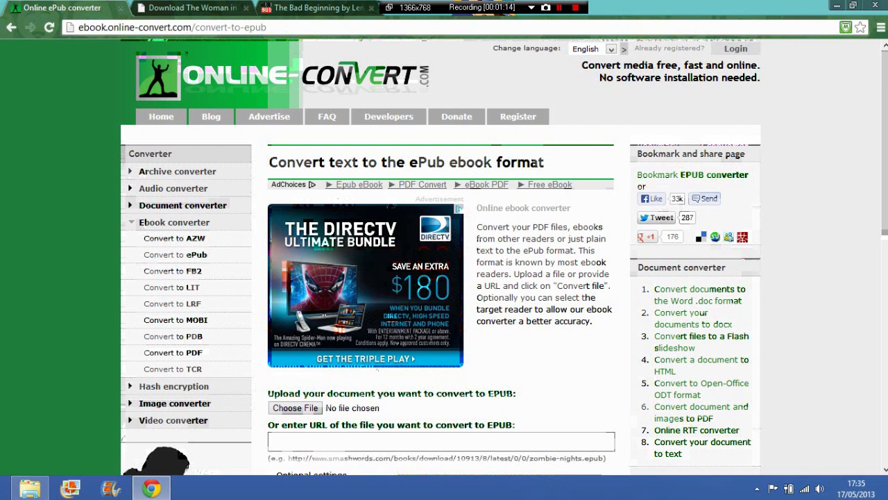
Highlight the word ePub in the converter page's heading to point out the required ebook format.
double_click(426, 162)
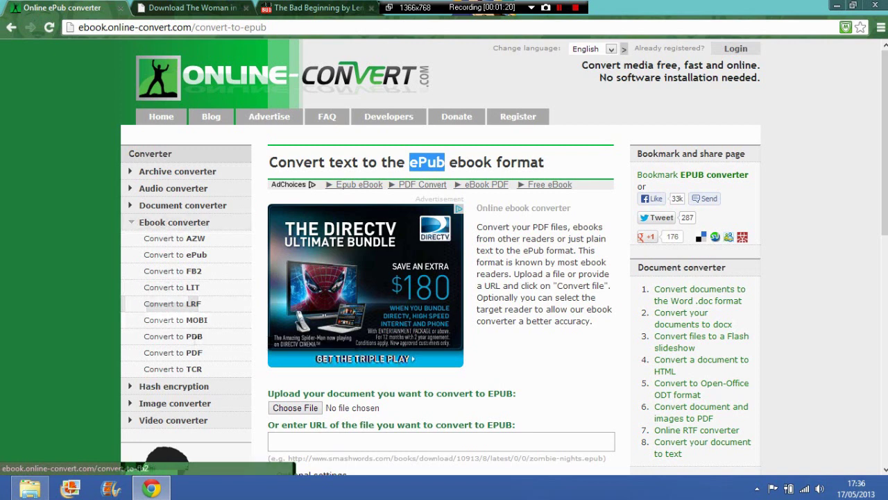
left_click_drag(410, 162, 445, 162)
left_click(292, 8)
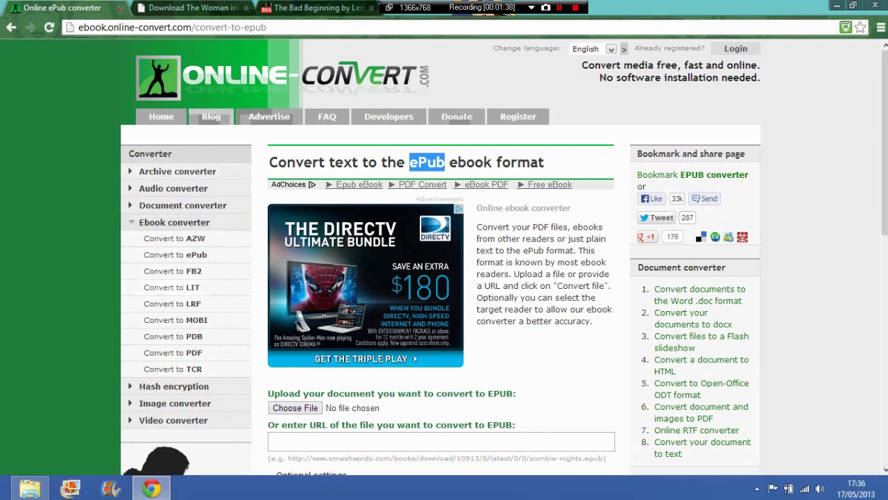
scroll(505, 257, "down", 3)
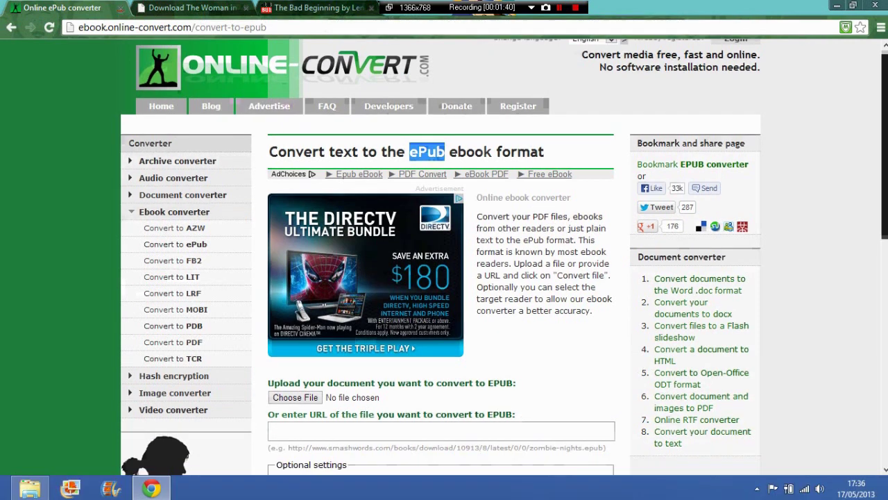
scroll(424, 55, "up", 3)
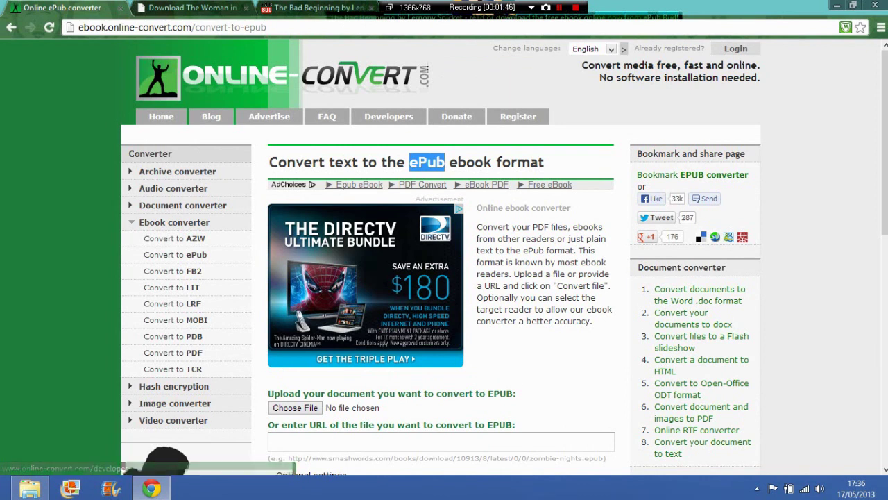
left_click(295, 469)
double_click(426, 161)
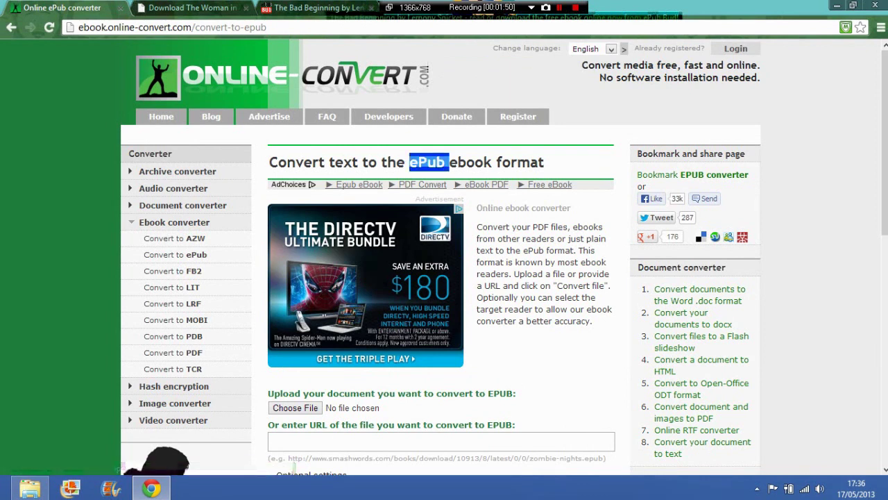
left_click(426, 162)
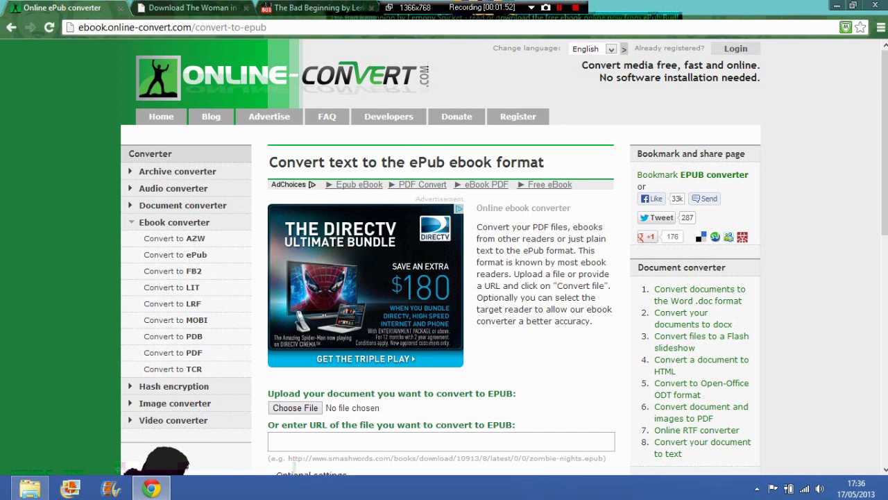
left_click_drag(409, 161, 418, 161)
left_click(415, 161)
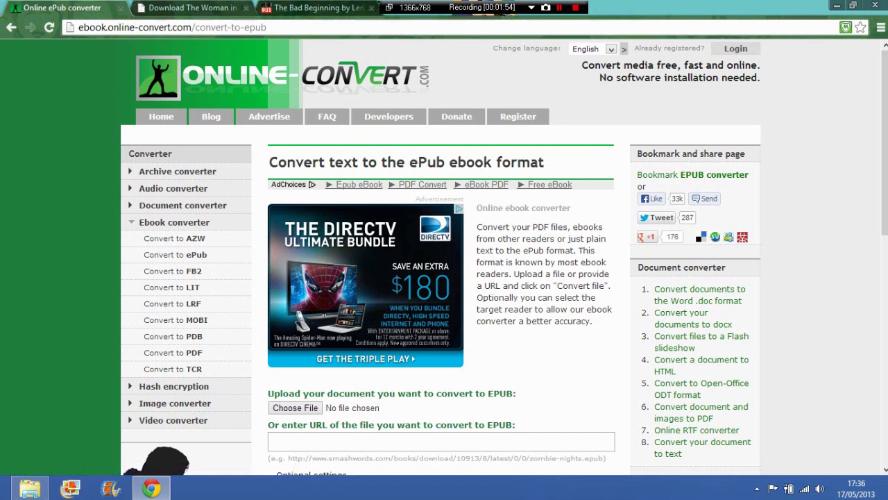
Examine The Woman in Black (2012) movie page for its download options, file size and video format.
left_click(224, 6)
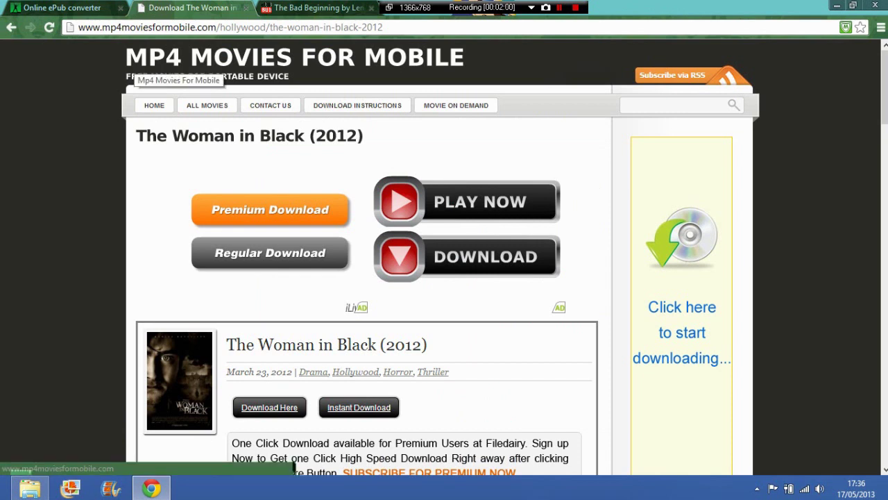
scroll(444, 257, "down", 3)
scroll(444, 257, "down", 1)
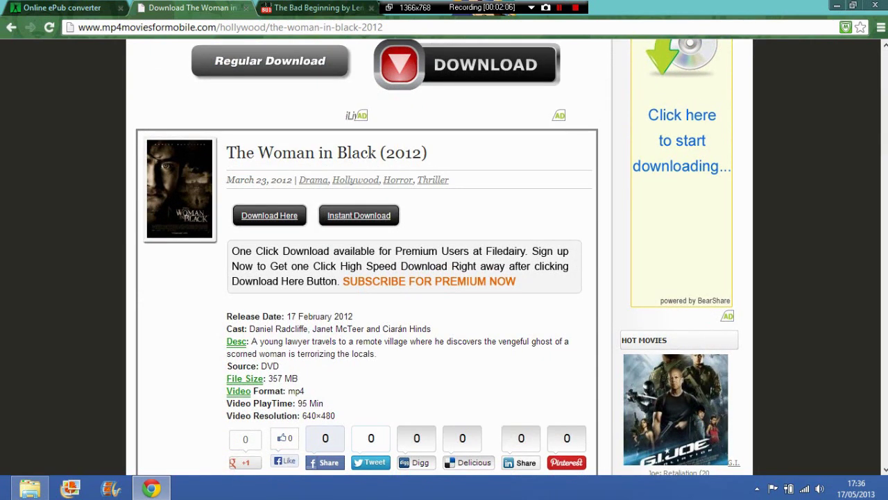
scroll(444, 257, "up", 3)
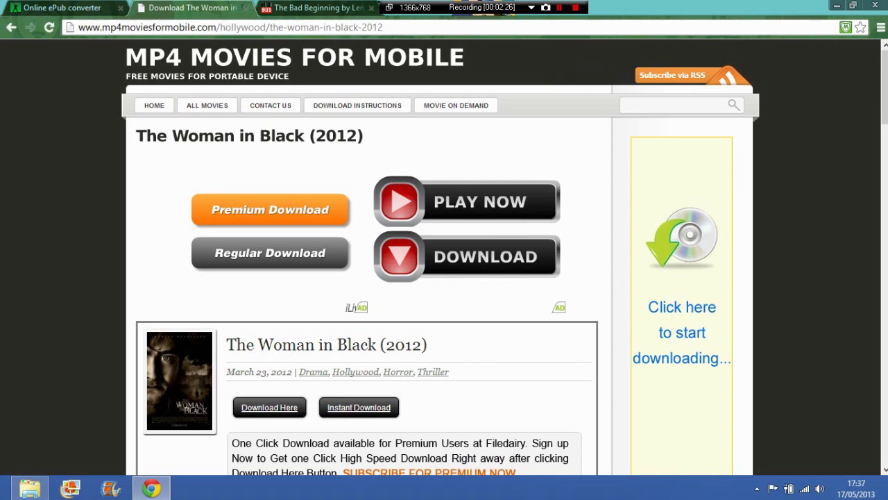
mouse_move(884, 88)
left_mouse_down()
mouse_move(884, 109)
mouse_move(884, 87)
left_mouse_up()
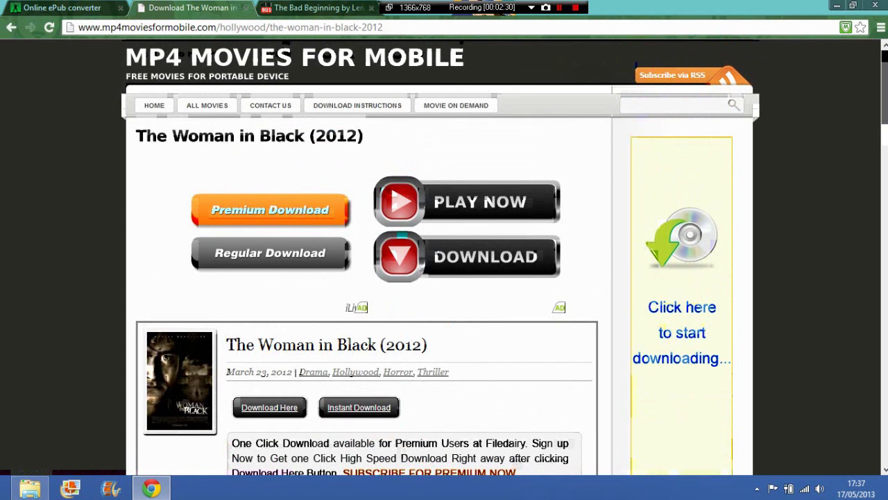
scroll(444, 257, "down", 1)
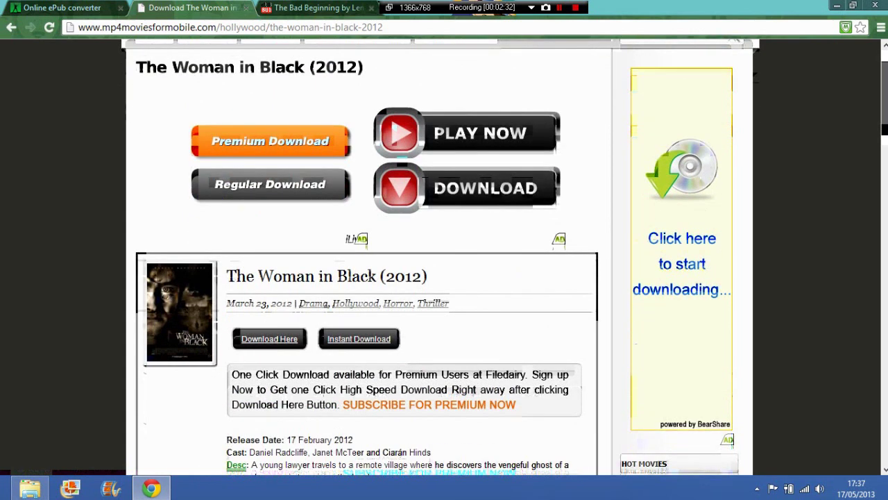
scroll(445, 257, "down", 3)
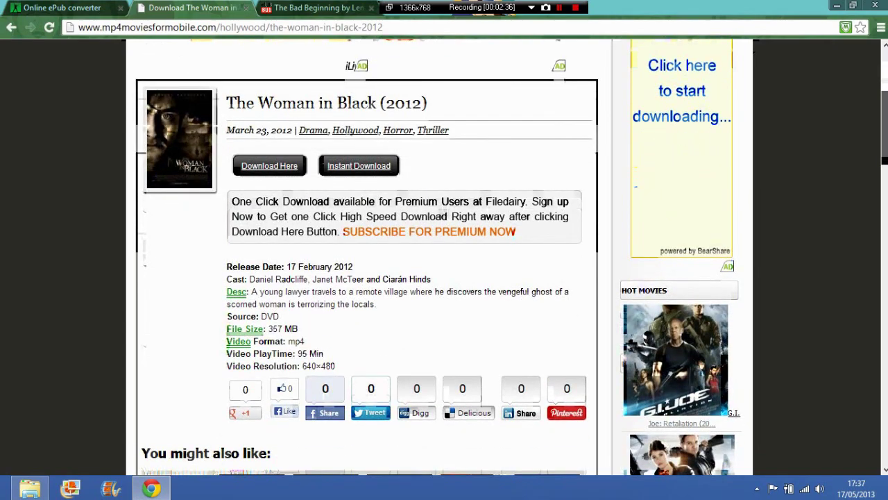
scroll(444, 257, "up", 4)
scroll(444, 256, "down", 12)
scroll(444, 257, "up", 1)
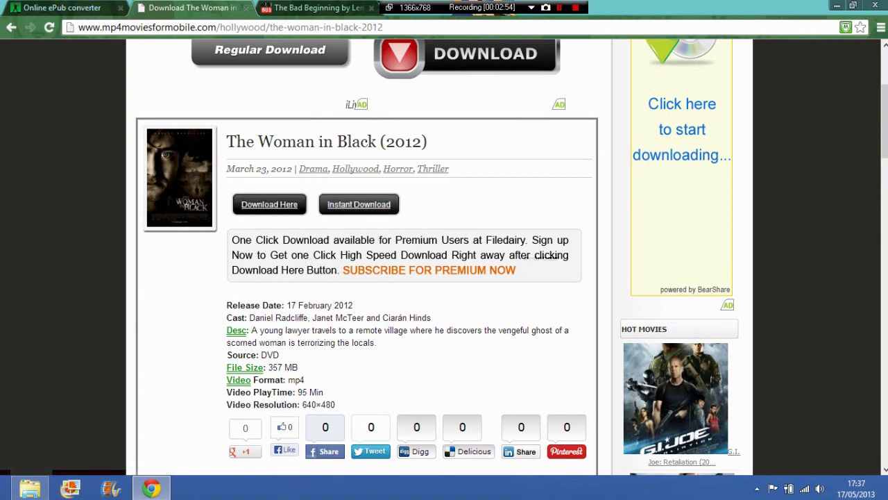
left_click_drag(298, 367, 272, 367)
left_click(273, 367)
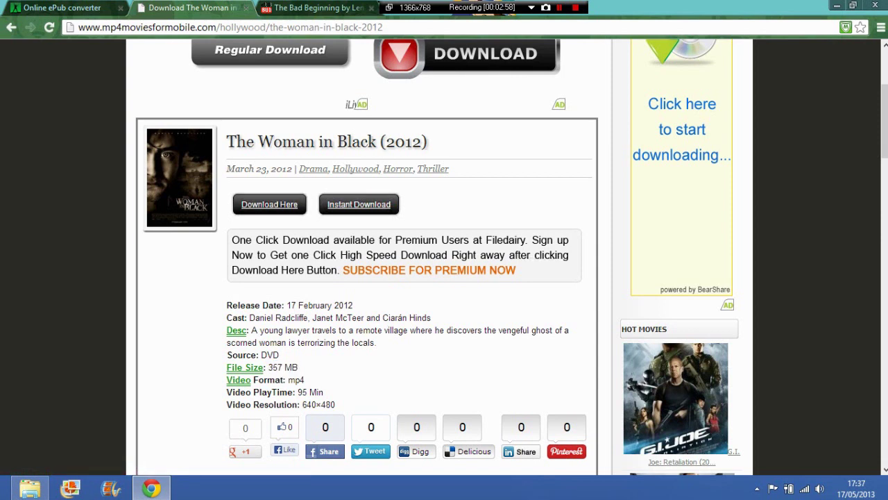
scroll(440, 257, "up", 3)
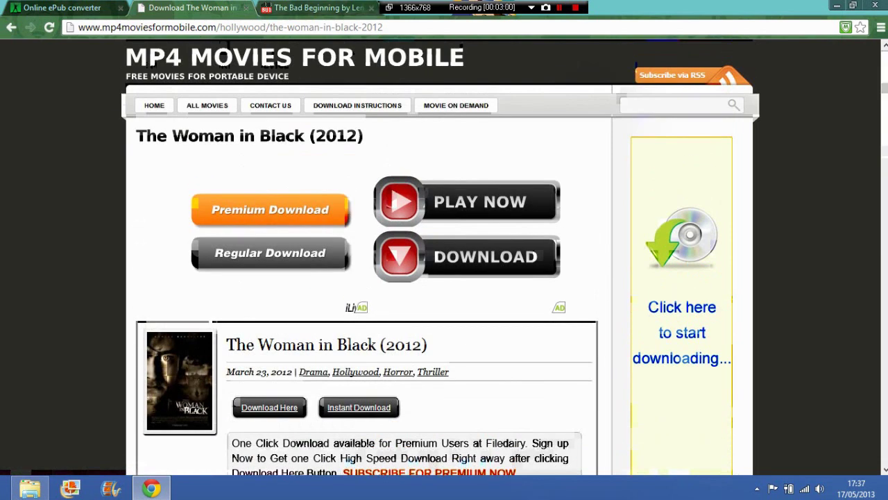
Show the desktop, switch to the open File Explorer window and reposition it on the screen.
key("super+Tab")
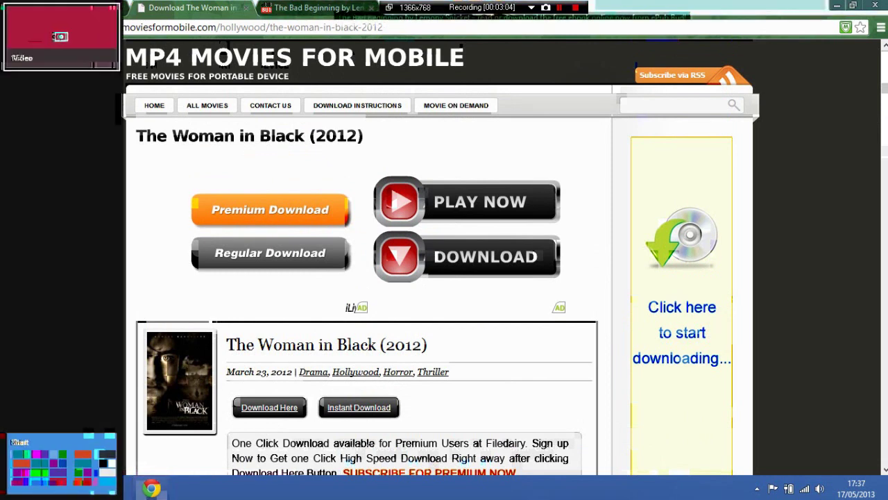
key("super+d")
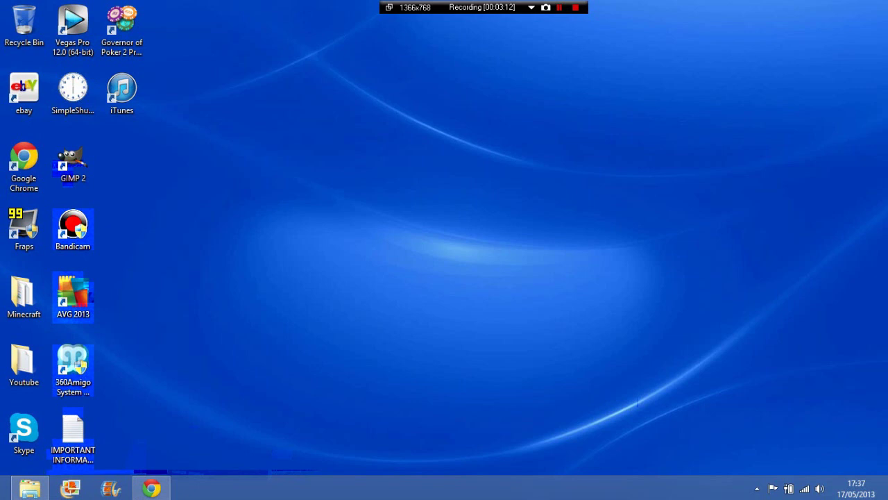
mouse_move(29, 488)
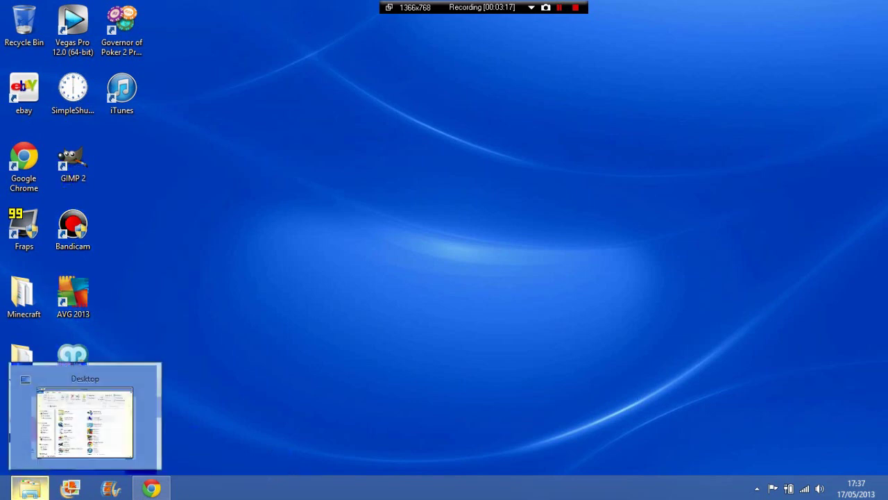
left_click(30, 488)
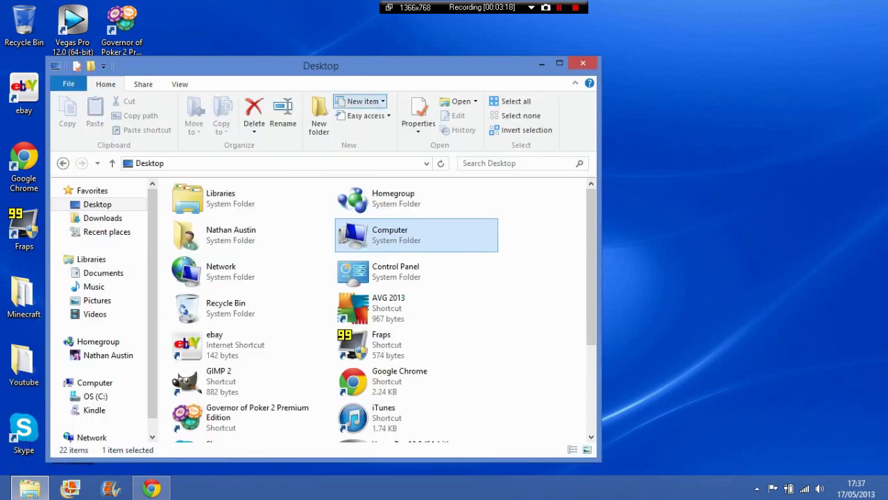
left_click_drag(357, 66, 483, 17)
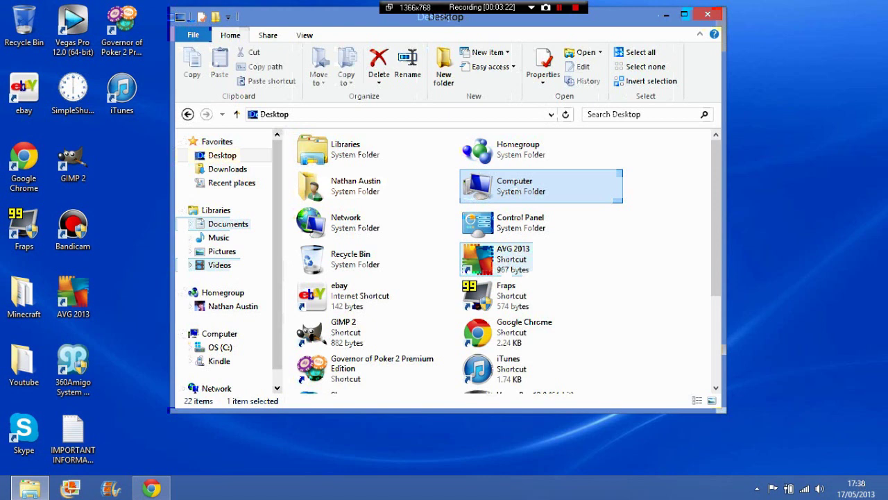
Open the internal storage of the connected Kindle from Computer.
double_click(542, 186)
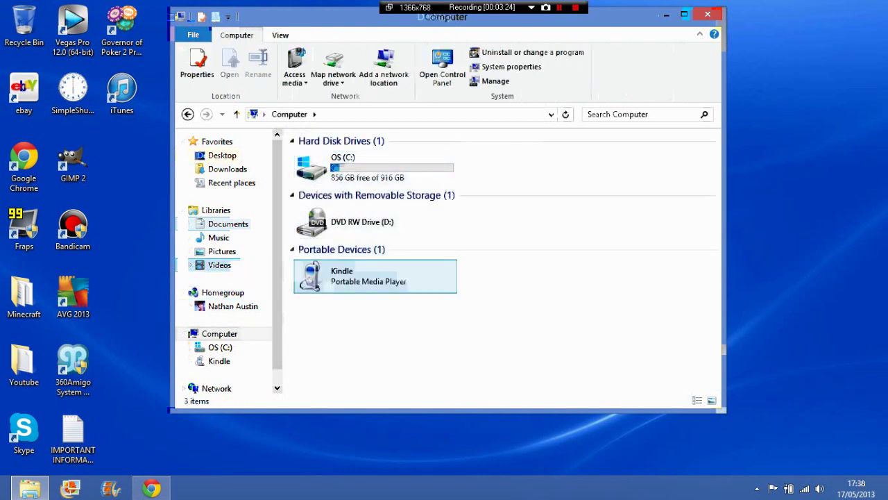
double_click(375, 276)
left_click(374, 149)
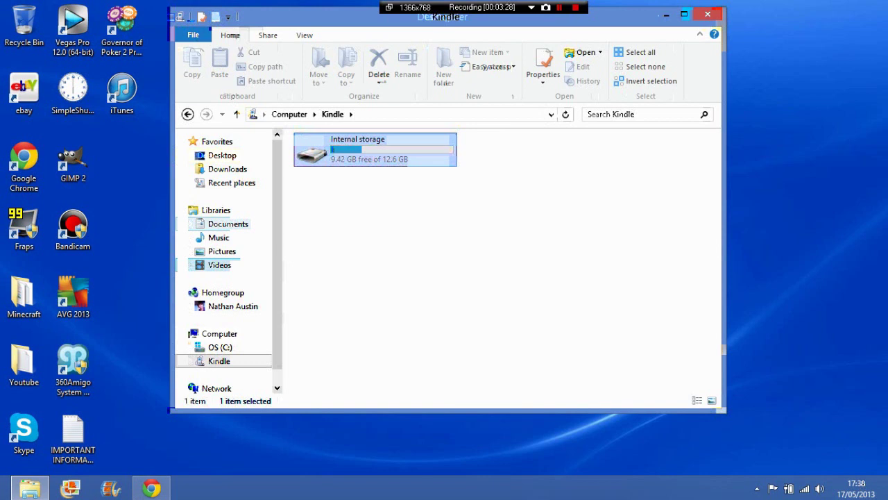
double_click(338, 143)
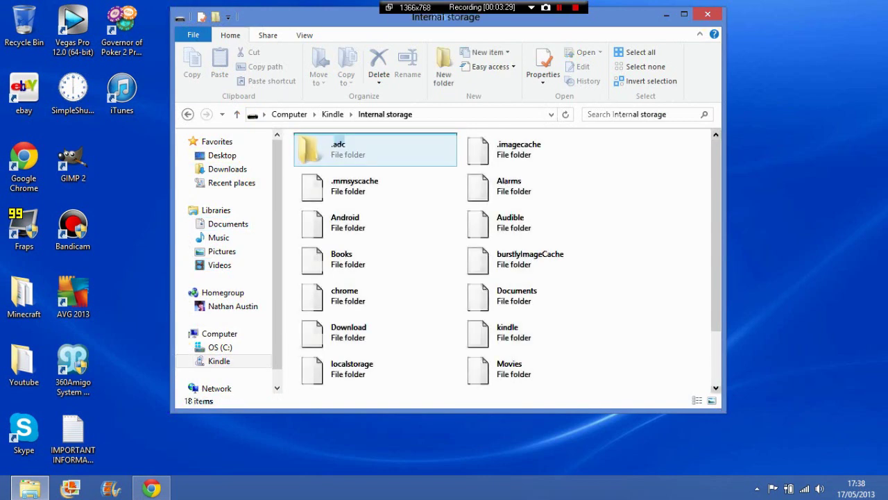
mouse_move(715, 236)
left_mouse_down()
mouse_move(715, 271)
mouse_move(715, 238)
left_mouse_up()
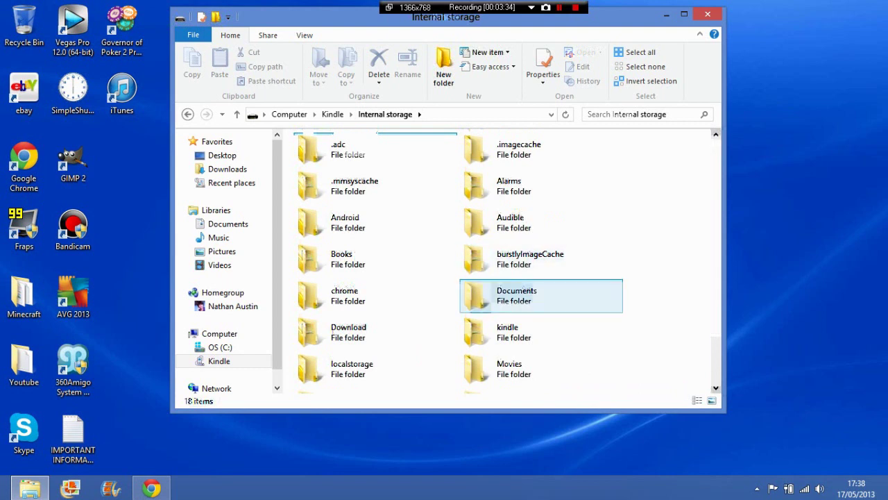
Check the Kindle's Books folder, return to its internal storage and open the Documents folder.
double_click(341, 258)
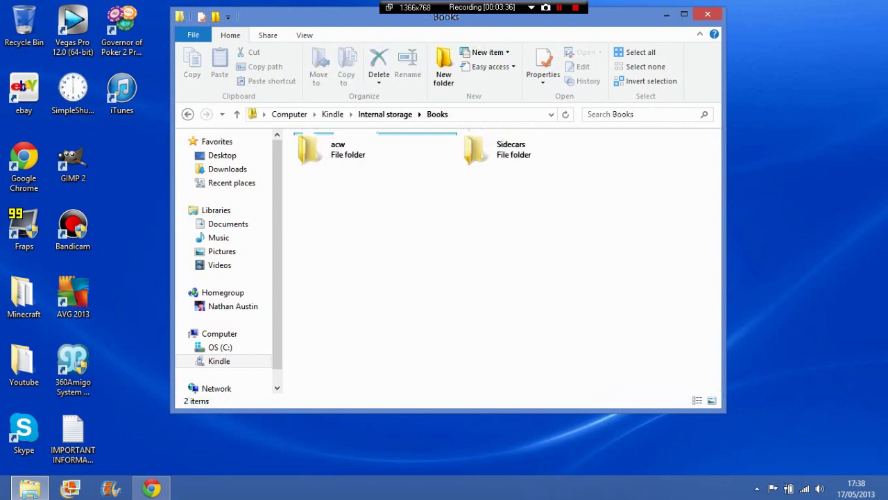
left_click(187, 113)
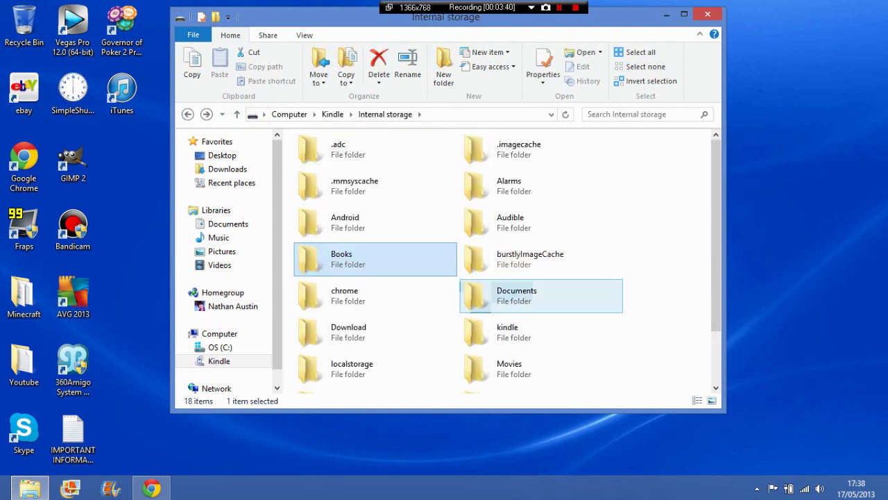
double_click(517, 295)
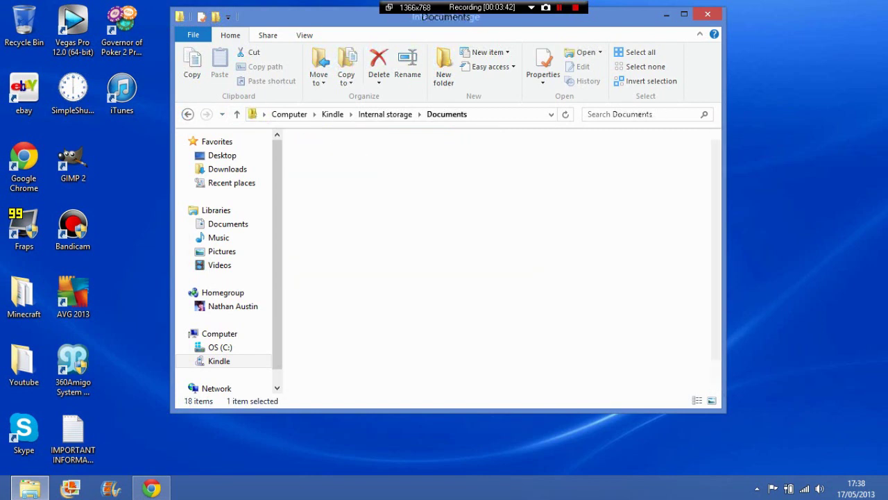
Check the book files in the Kindle's Documents folder and switch to the Online ePub converter page in Chrome.
scroll(716, 250, "down", 1)
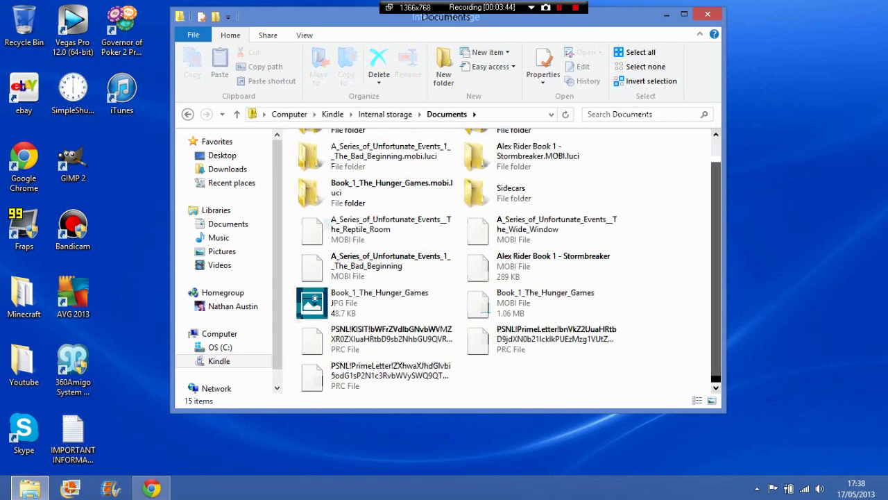
left_click(313, 300)
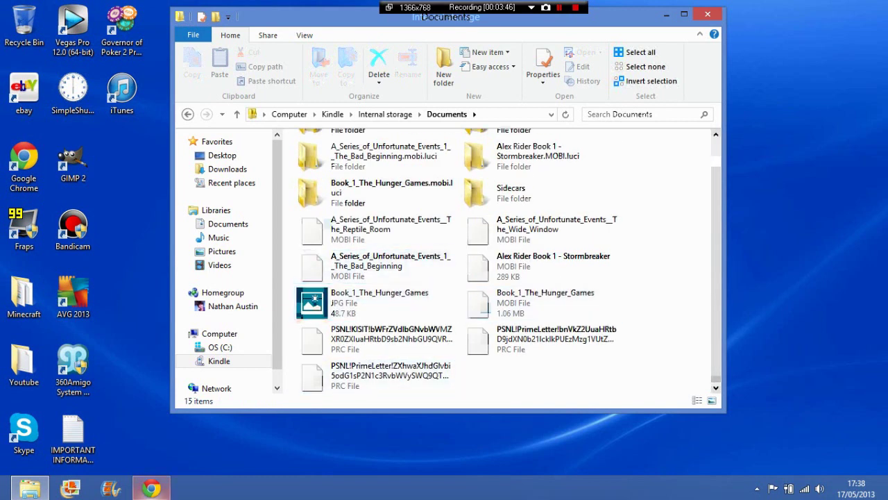
left_click(151, 488)
left_click(316, 7)
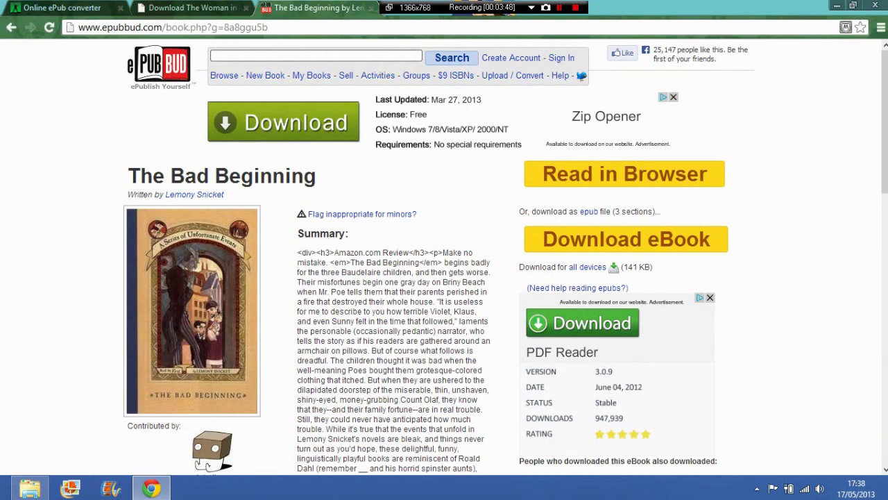
left_click(63, 8)
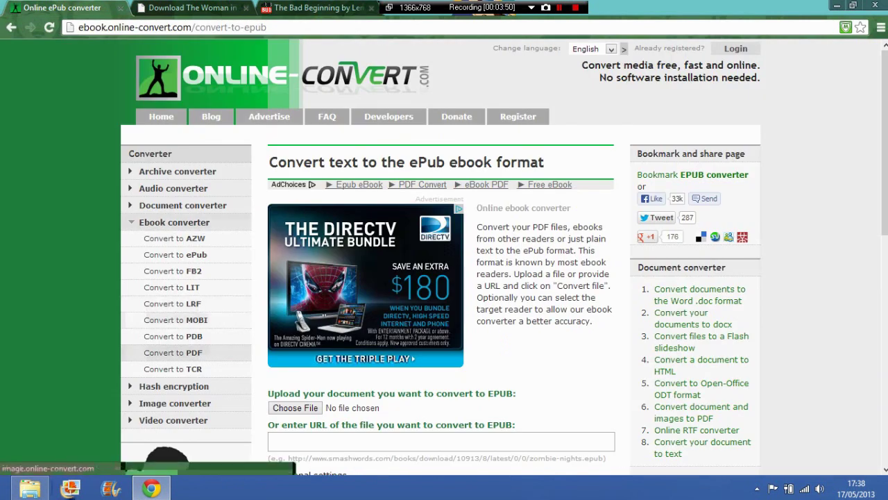
Return to File Explorer and examine the A Series of Unfortunate Events MOBI files and the Hunger Games folder in Documents.
left_click(30, 489)
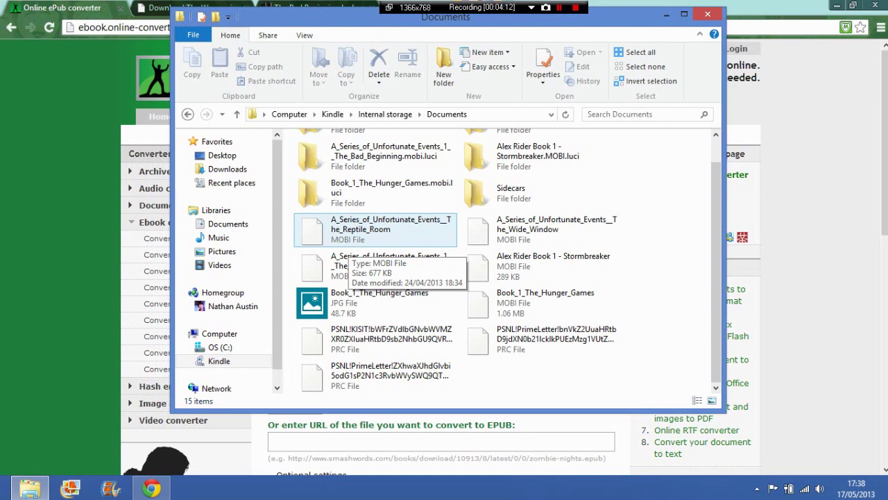
left_click(375, 266)
left_click(375, 229)
left_click(374, 266)
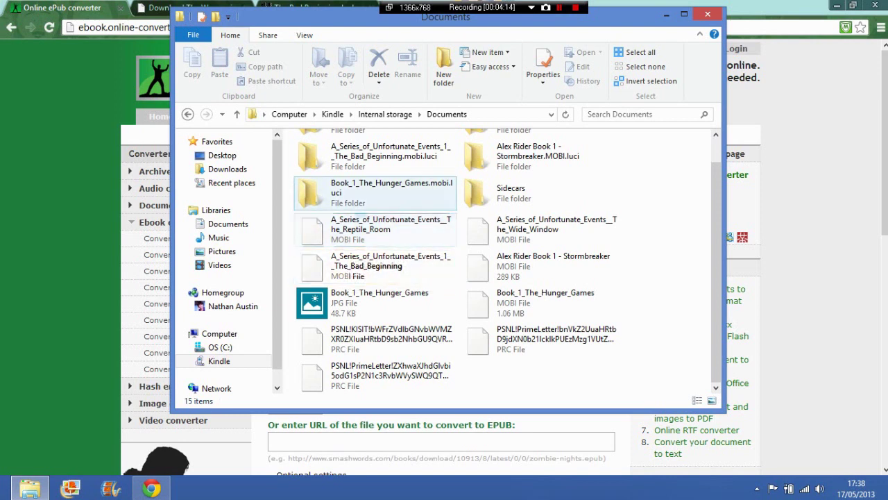
left_click(375, 193)
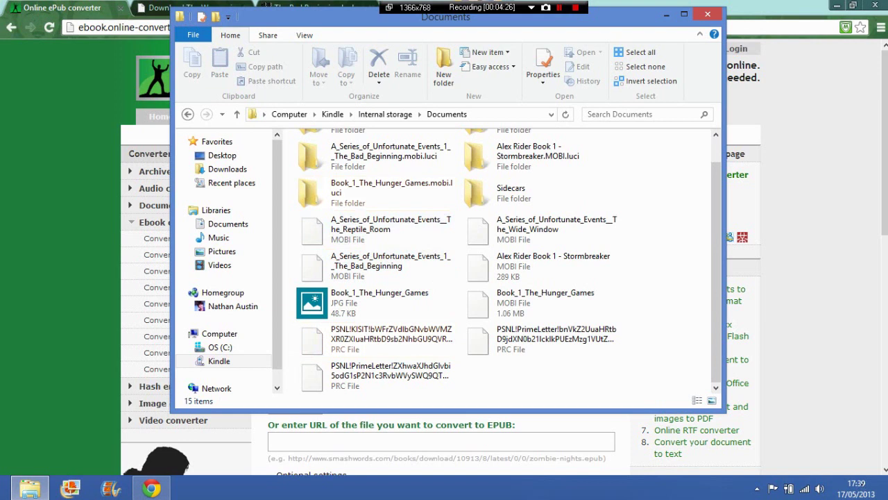
left_click_drag(668, 393, 521, 368)
Revisit the Documents folder from the Kindle's internal storage, and open the Movies folder there.
left_click(187, 114)
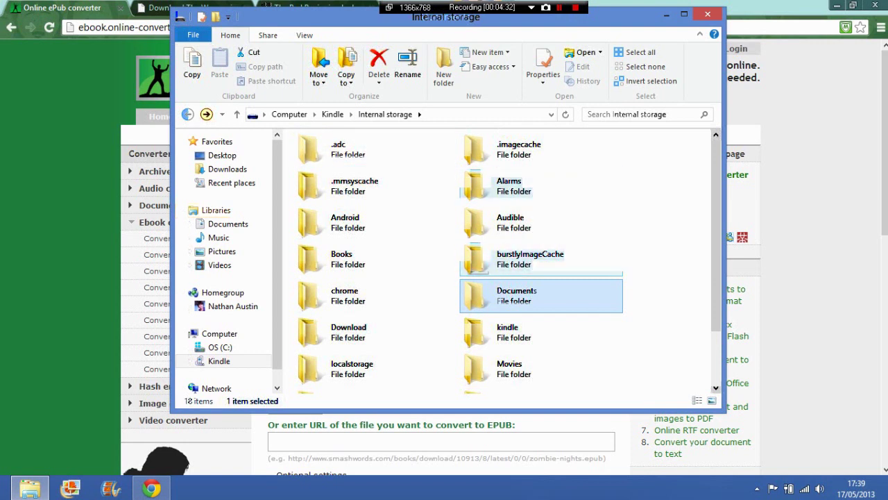
left_click(206, 114)
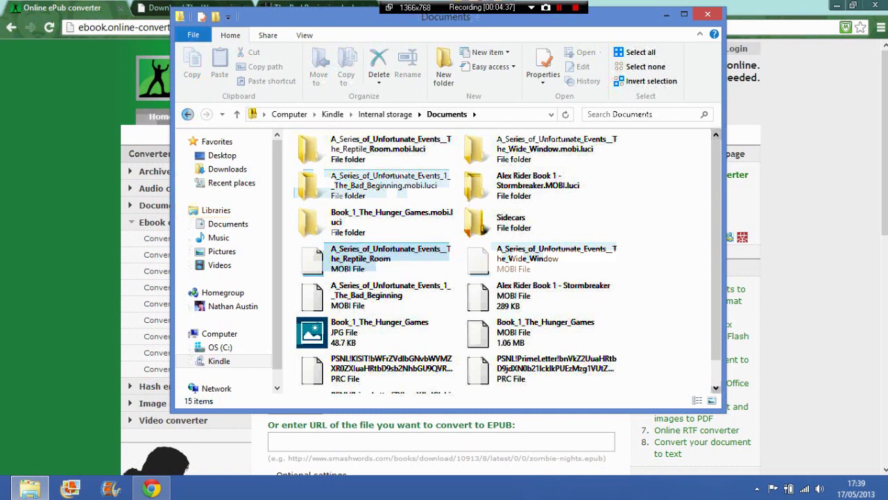
left_click(187, 114)
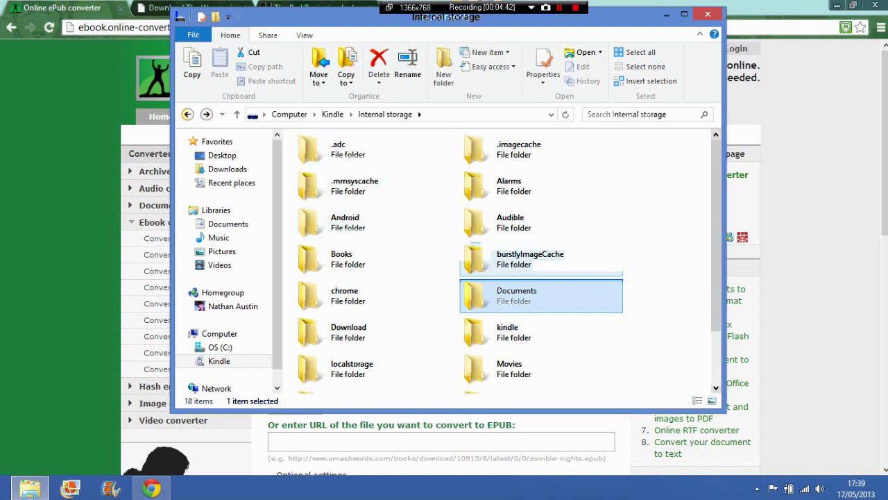
double_click(540, 369)
double_click(513, 368)
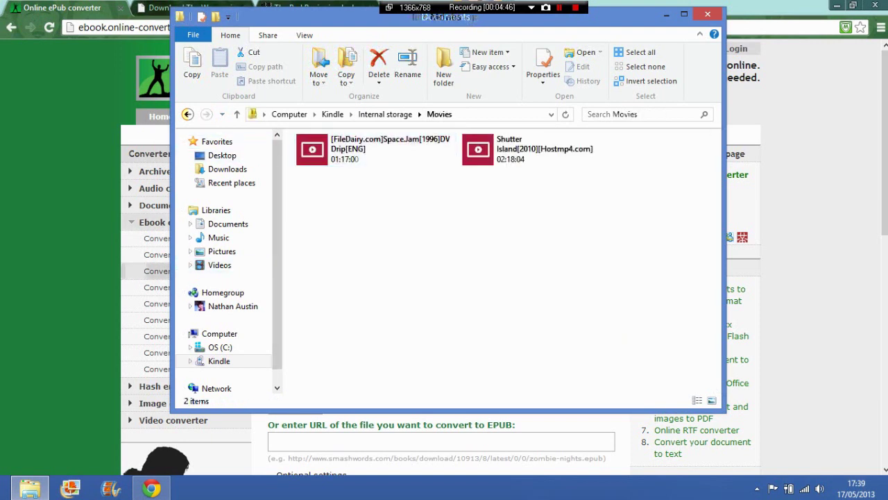
Point out the Space Jam and Shutter Island video files in the Movies folder and return to the internal storage.
left_click(375, 148)
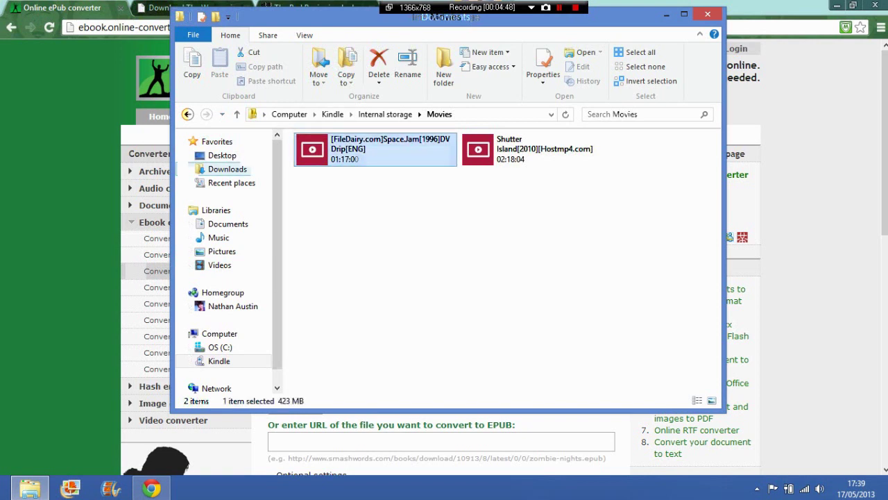
left_click(540, 148)
left_click(374, 148)
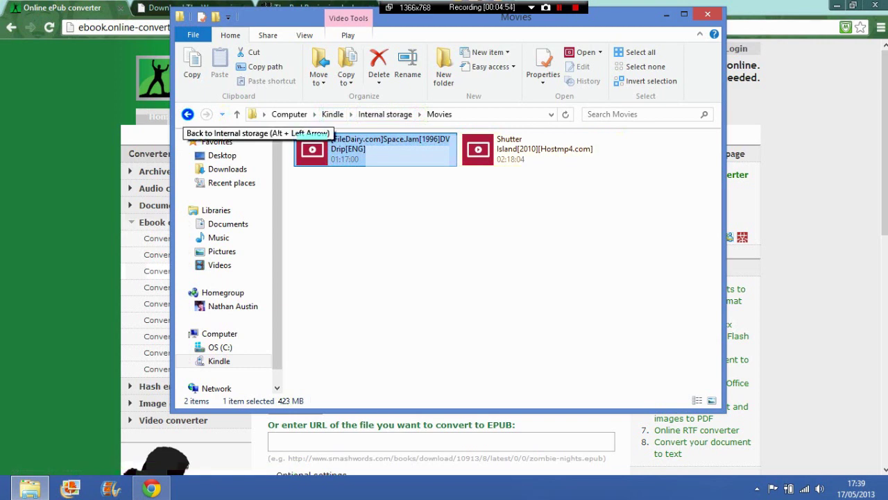
left_click(187, 115)
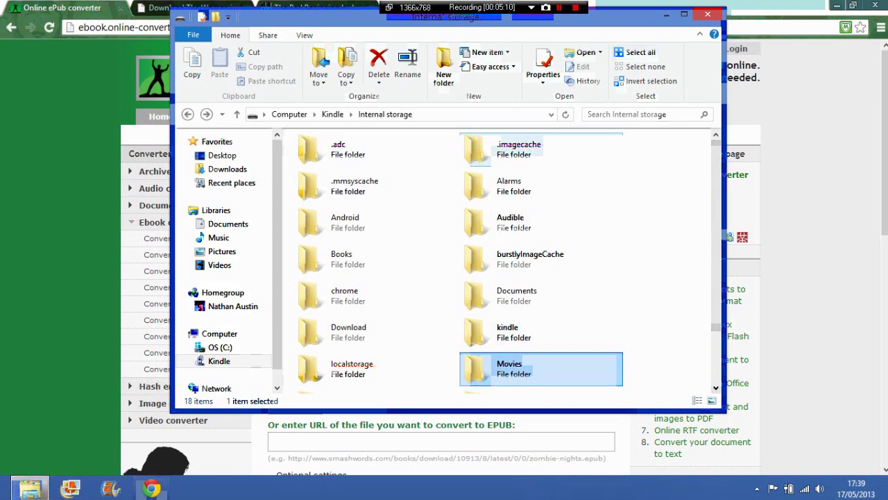
Minimize File Explorer, bring it back, move its window lower over the browser and close it.
left_click(667, 14)
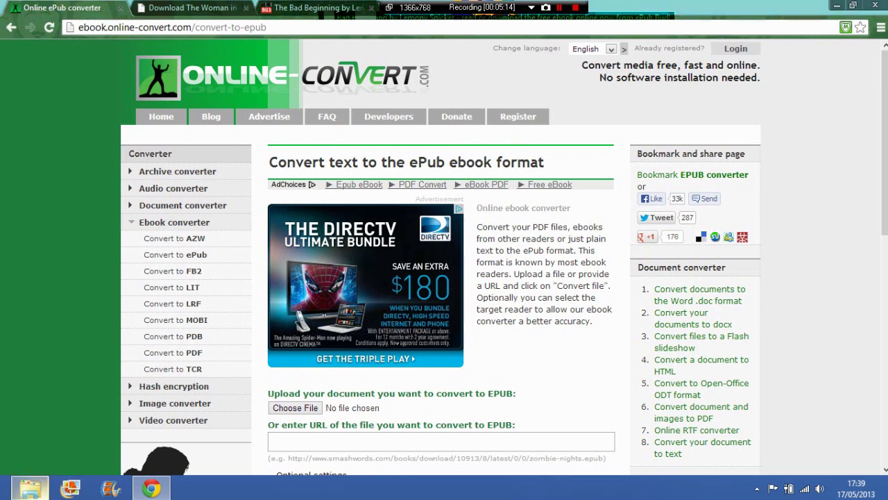
key("alt+Tab")
mouse_move(445, 17)
left_mouse_down()
mouse_move(453, 143)
mouse_move(393, 134)
left_mouse_up()
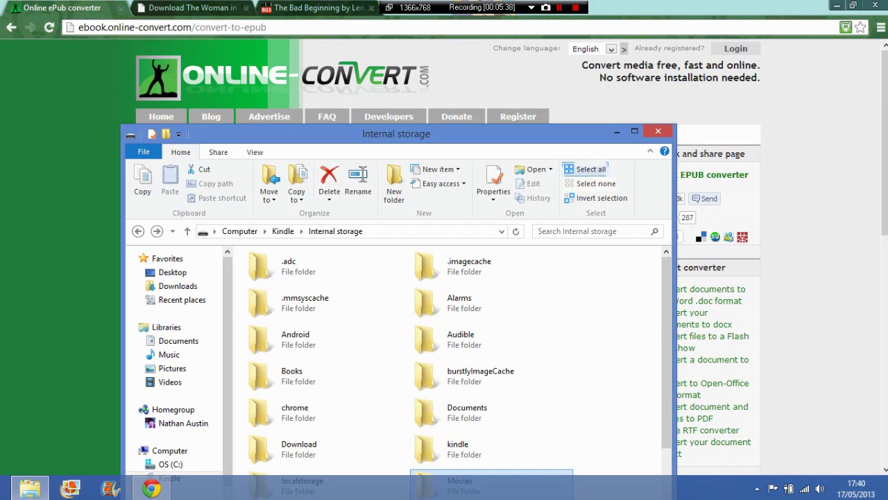
left_click(658, 131)
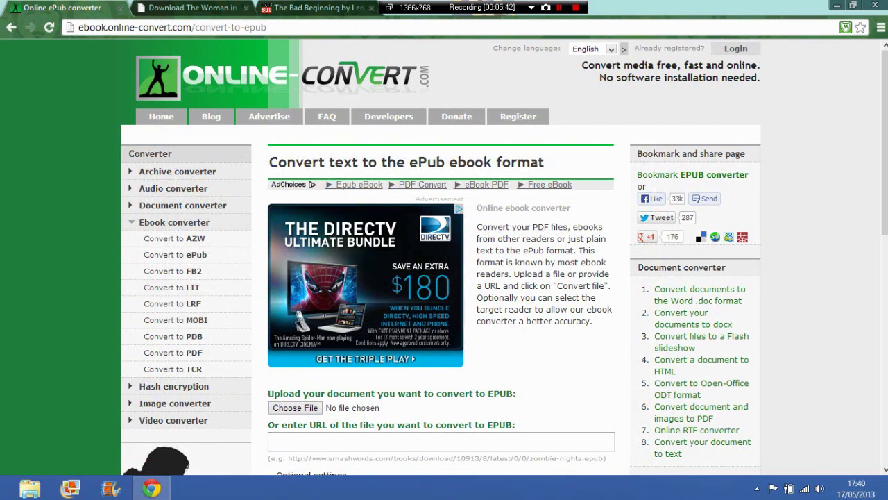
mouse_move(570, 208)
left_mouse_down()
mouse_move(483, 209)
mouse_move(587, 226)
mouse_move(571, 208)
left_mouse_up()
left_click(527, 220)
left_click(571, 208)
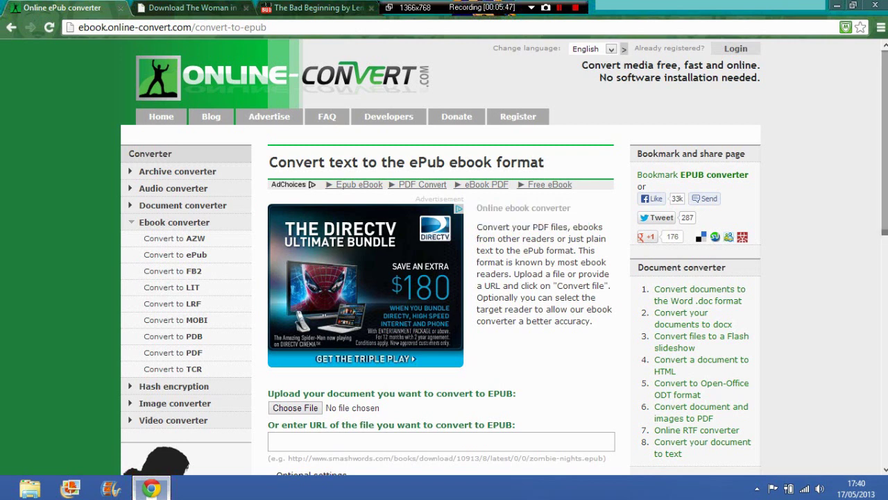